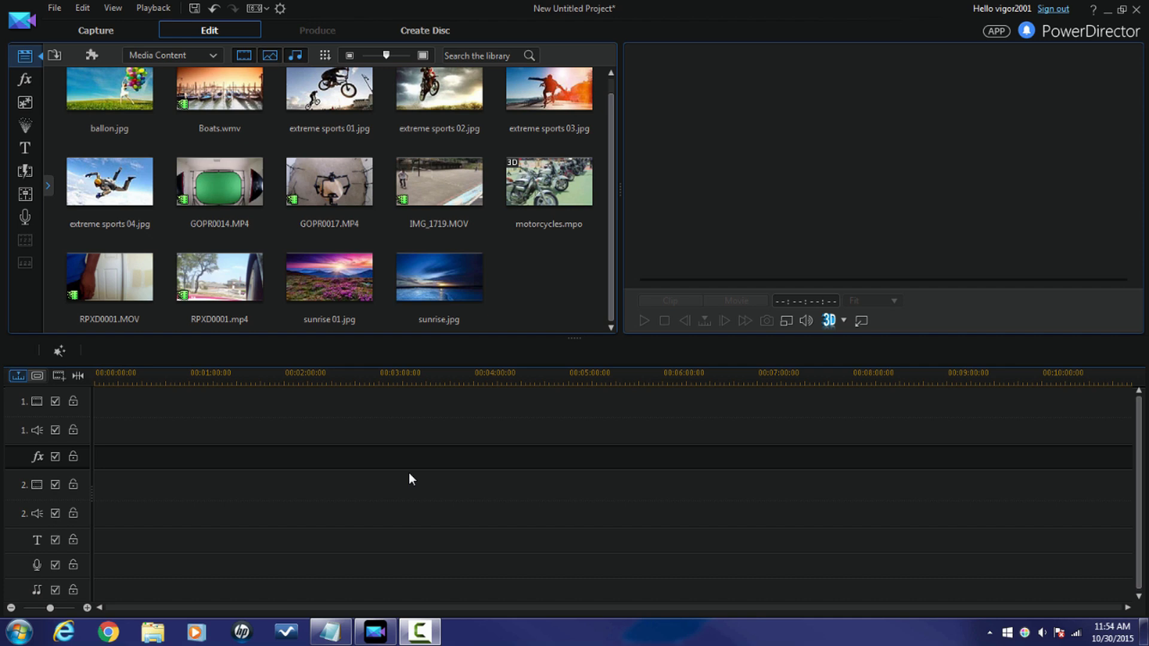
- Run GOPR0014.MP4 through Plug-ins > Action Camera Center and accept it onto the timeline
click(228, 197)
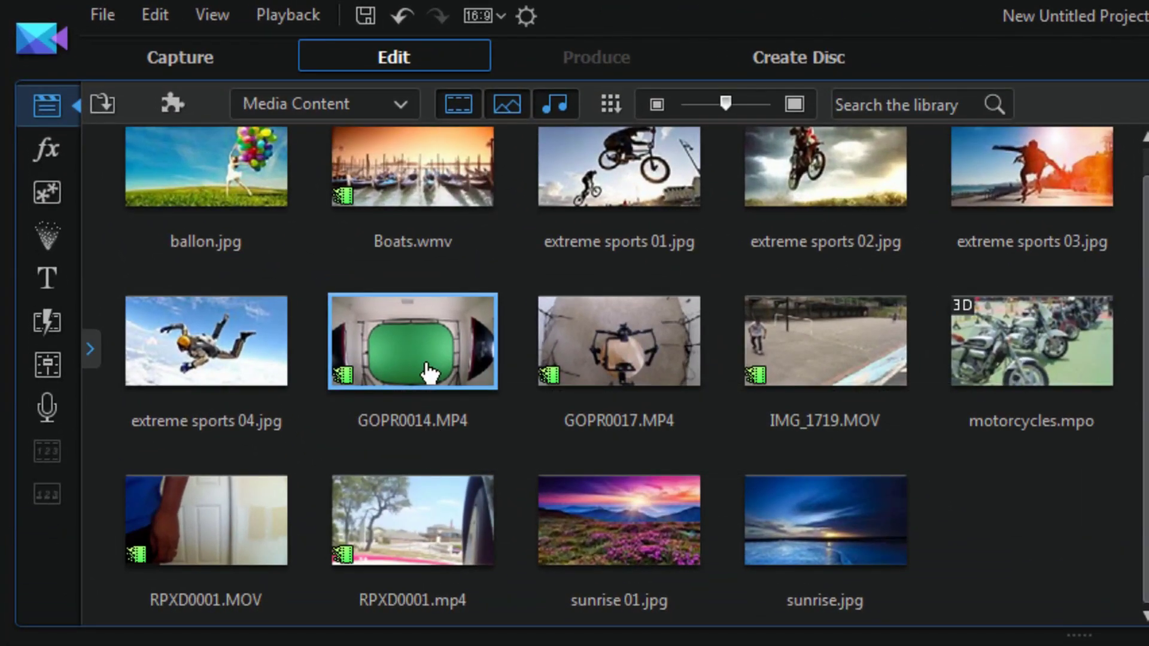
click(165, 109)
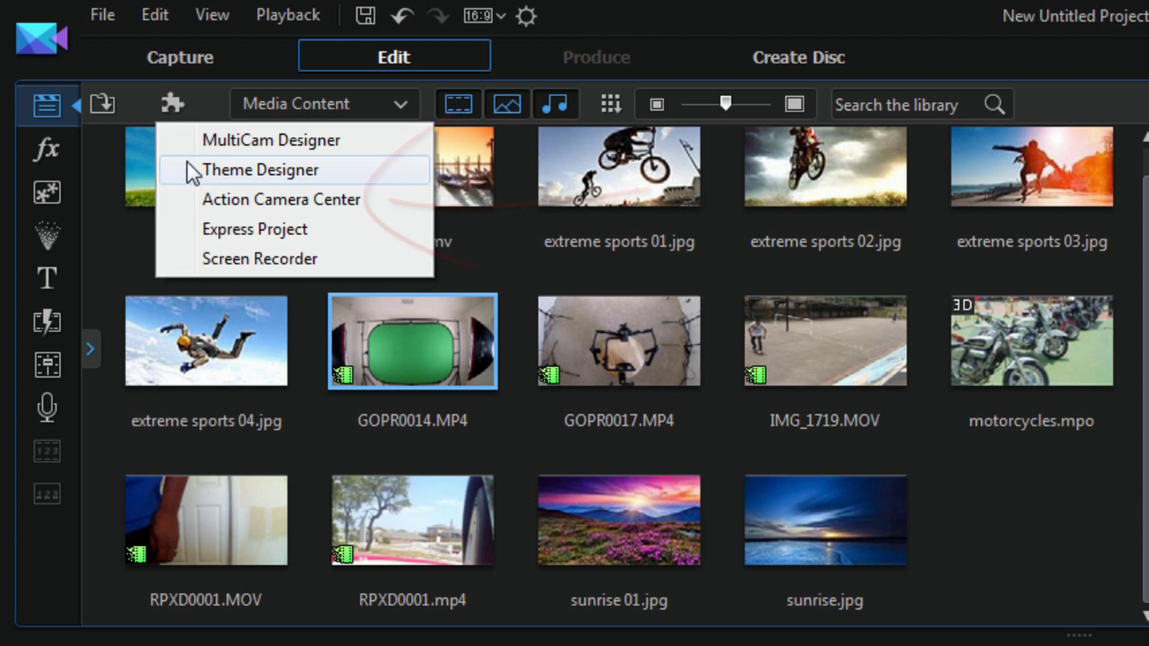
click(210, 199)
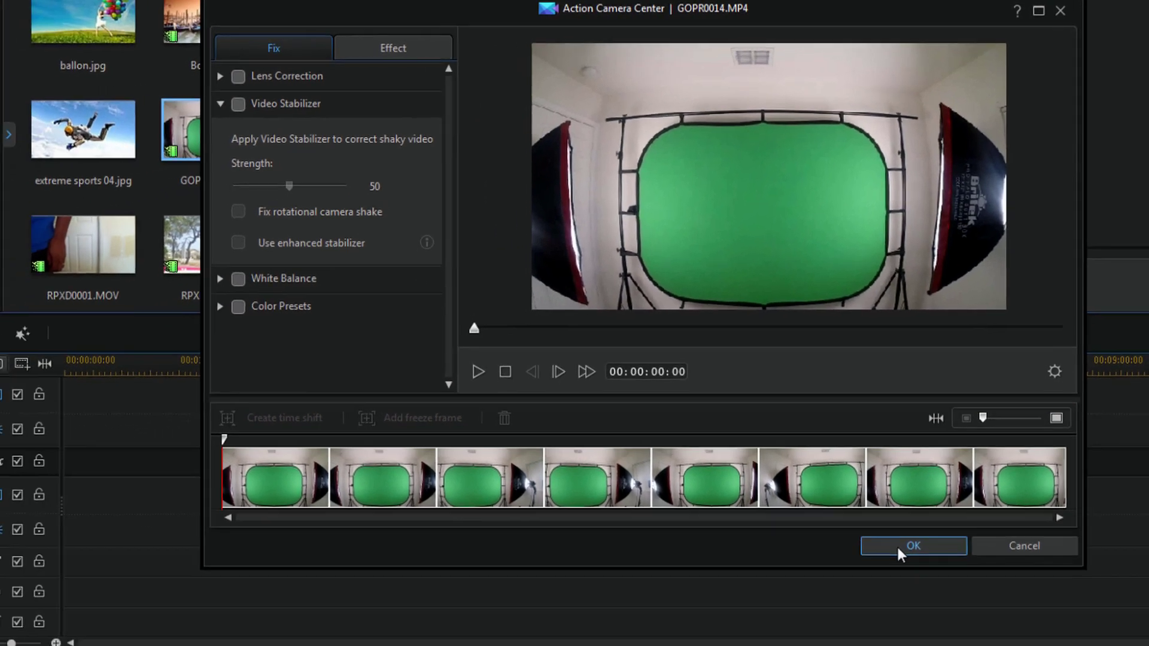
click(864, 619)
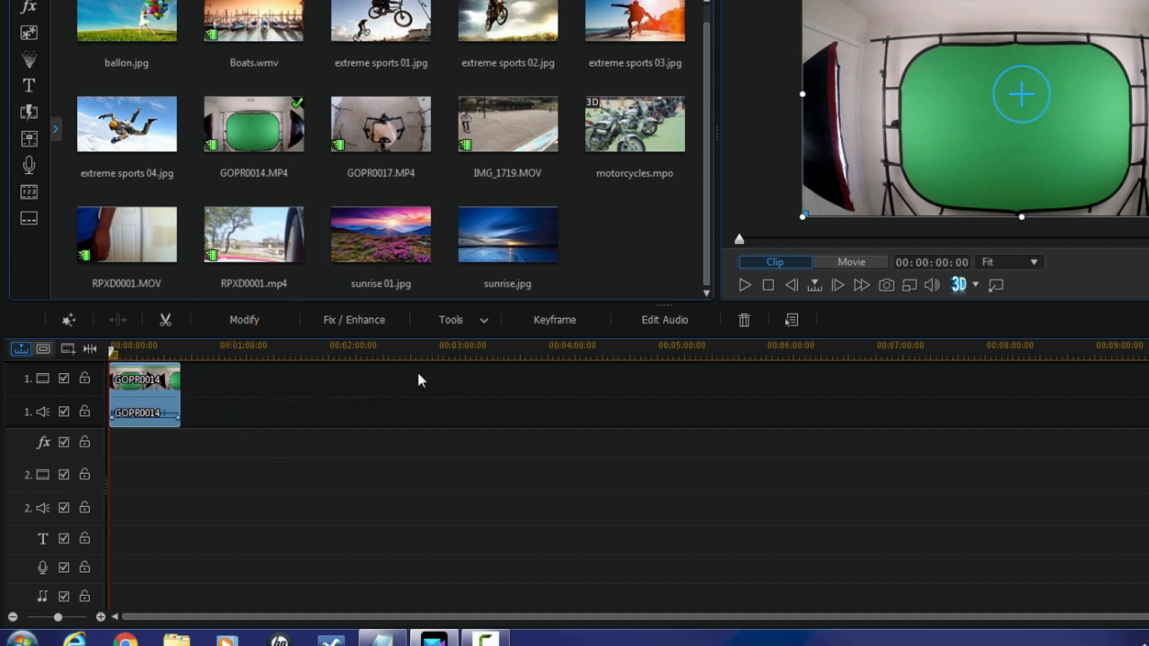
- Replace the timeline clip with GOPR0014.MP4 at track 1's start and open it via Tools > Action Camera Center
click(741, 325)
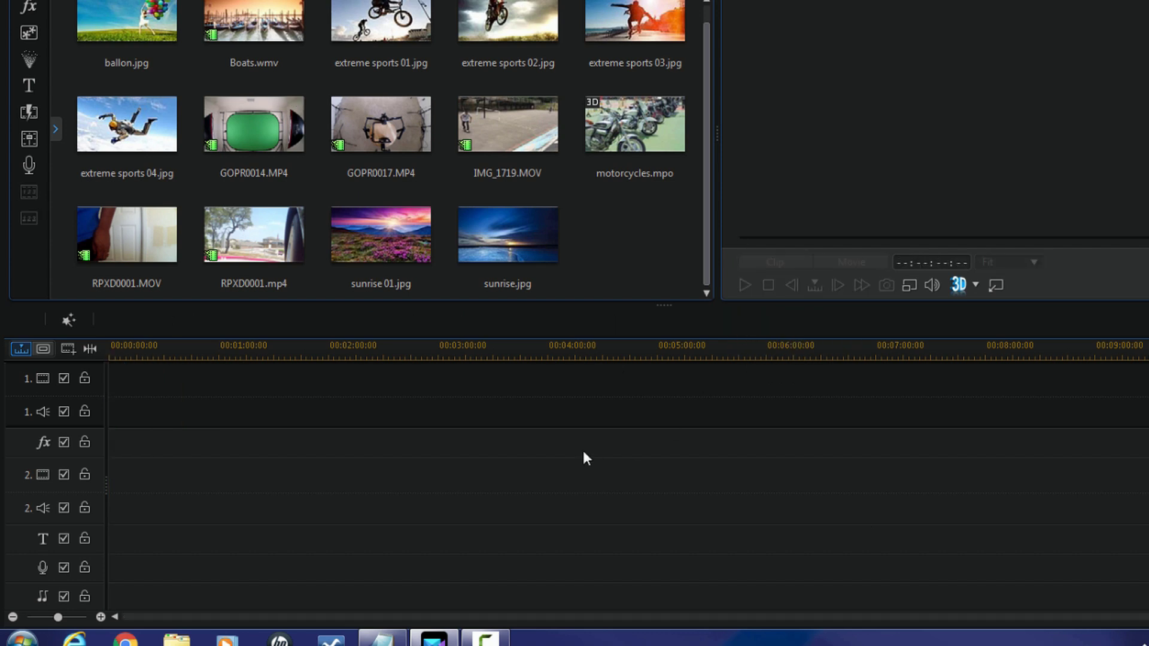
drag(252, 171, 110, 413)
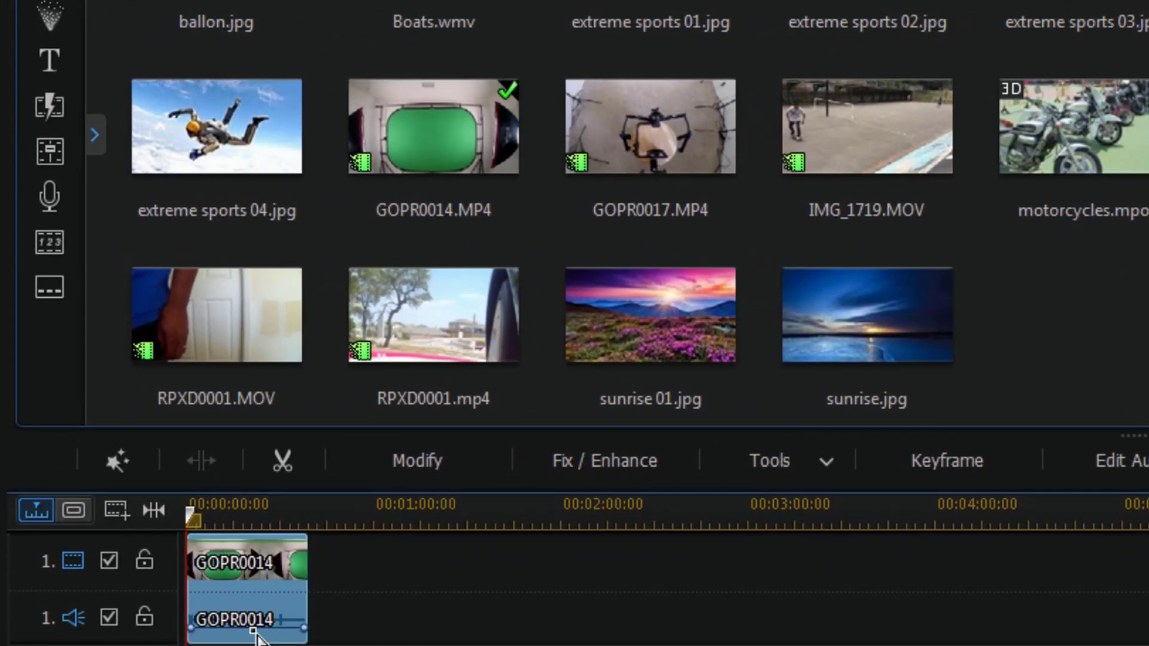
click(821, 468)
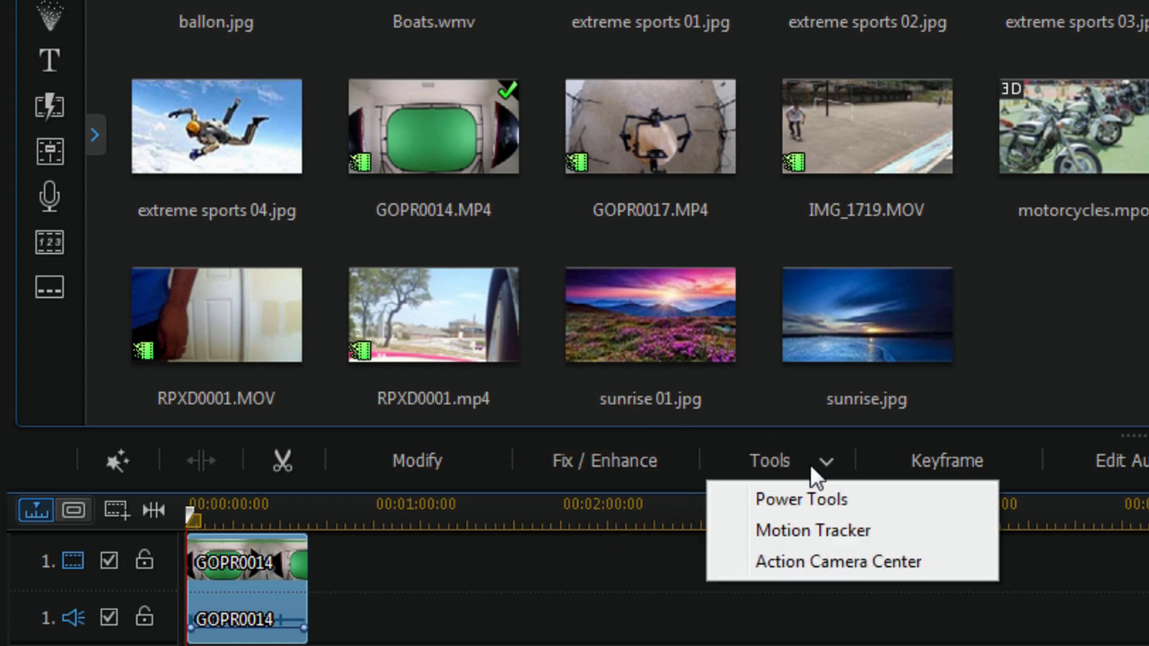
click(823, 563)
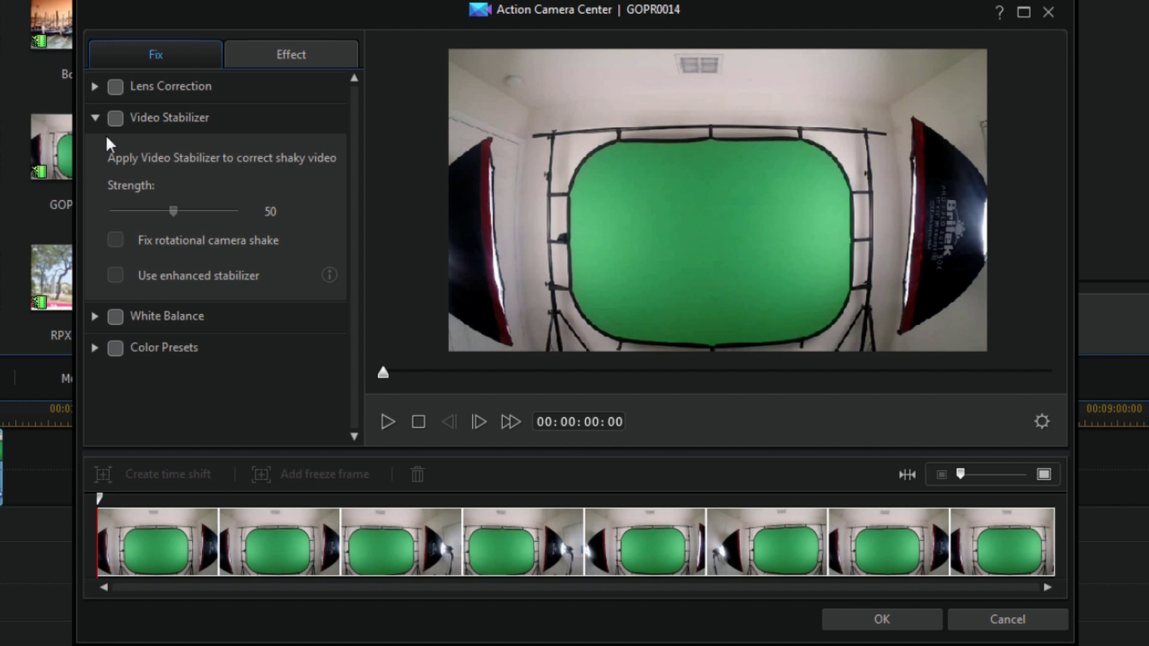
- Enable Lens Correction with Maker GoPro and Model GoPro HERO3, toggling it off and on to compare
click(93, 117)
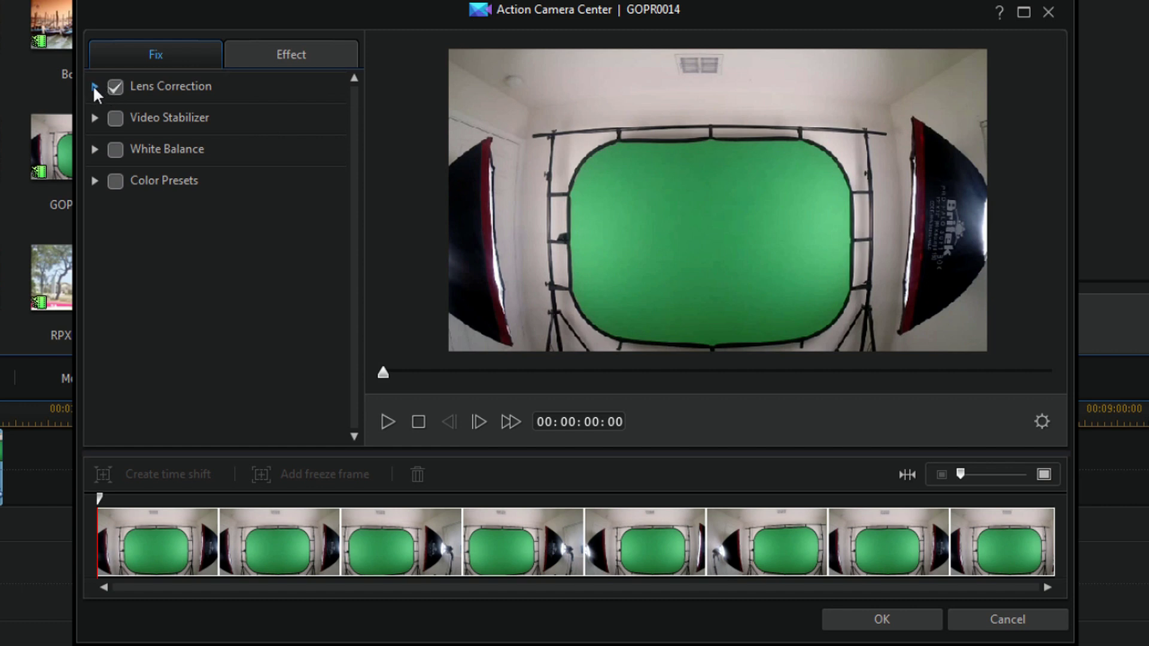
click(95, 87)
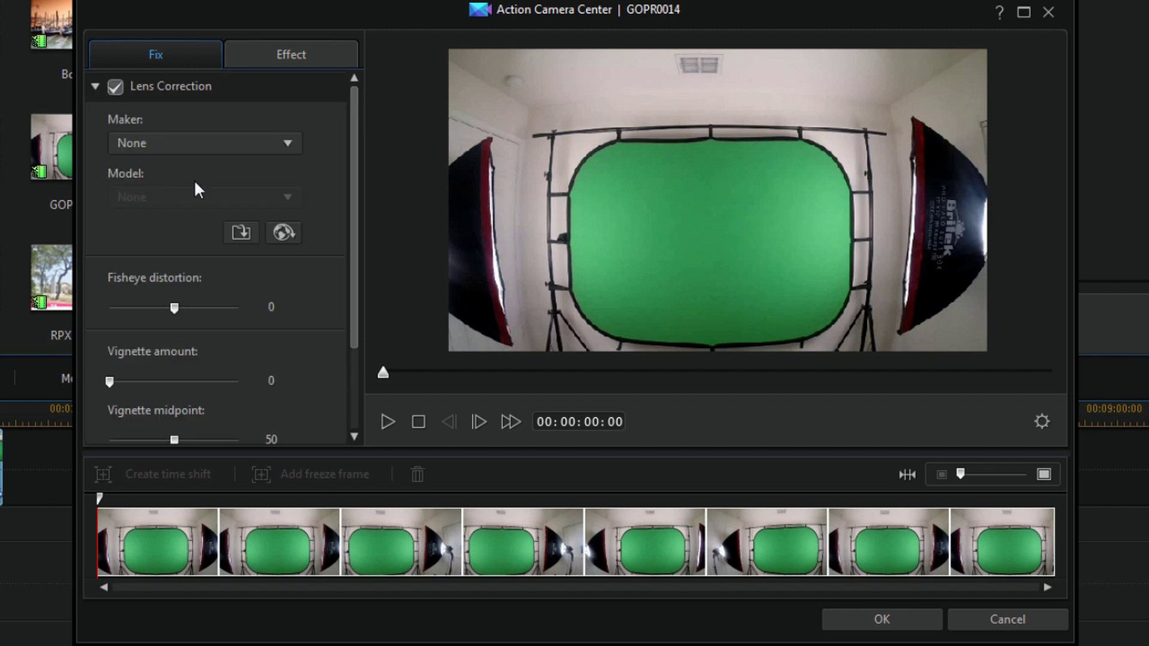
click(296, 143)
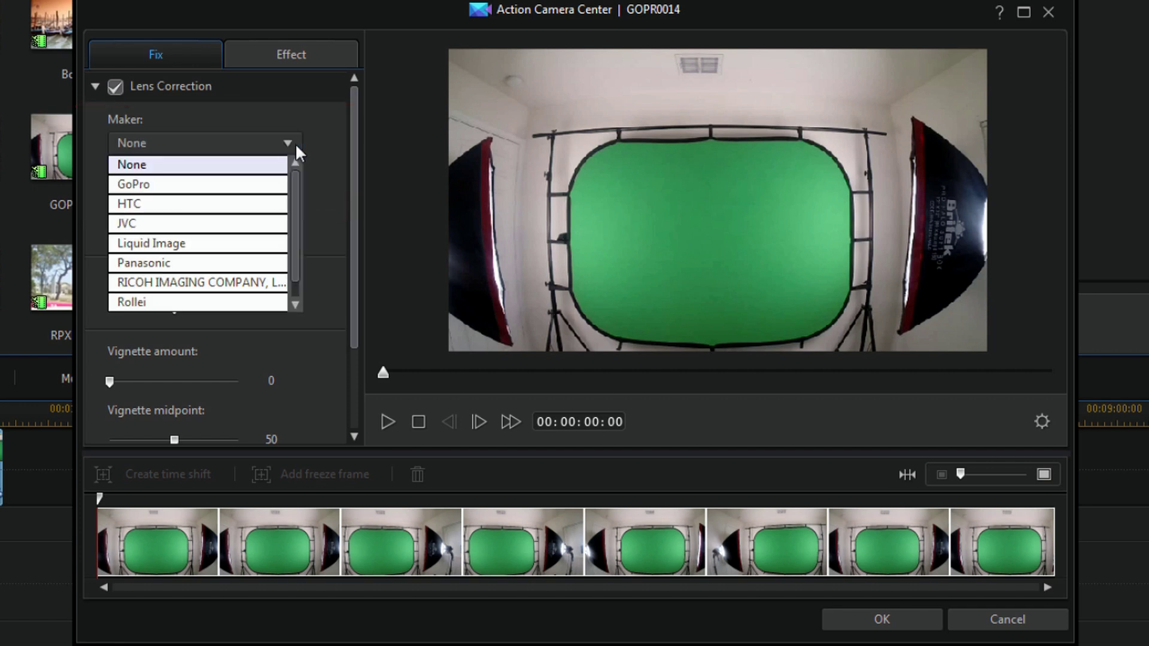
click(274, 185)
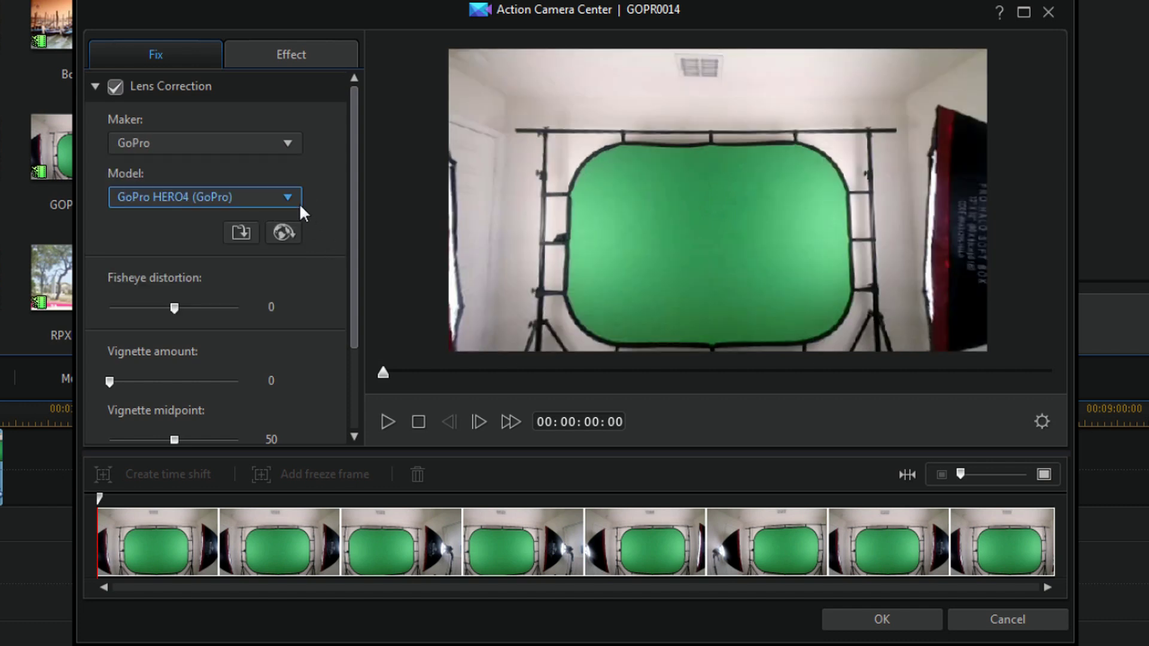
click(298, 201)
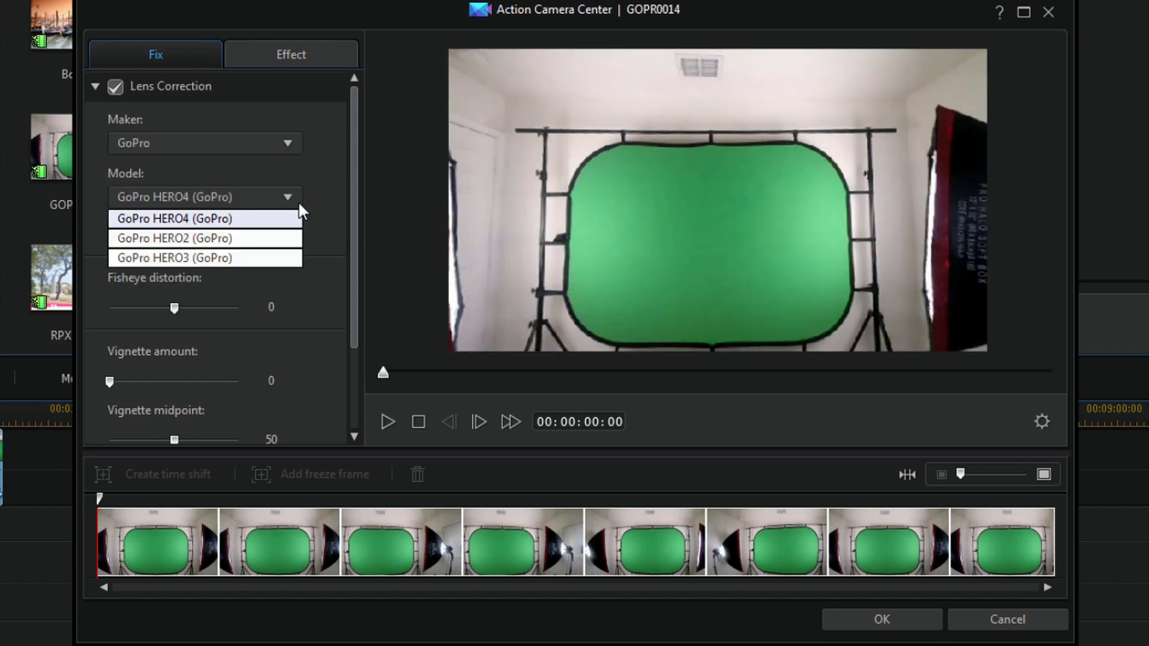
click(238, 257)
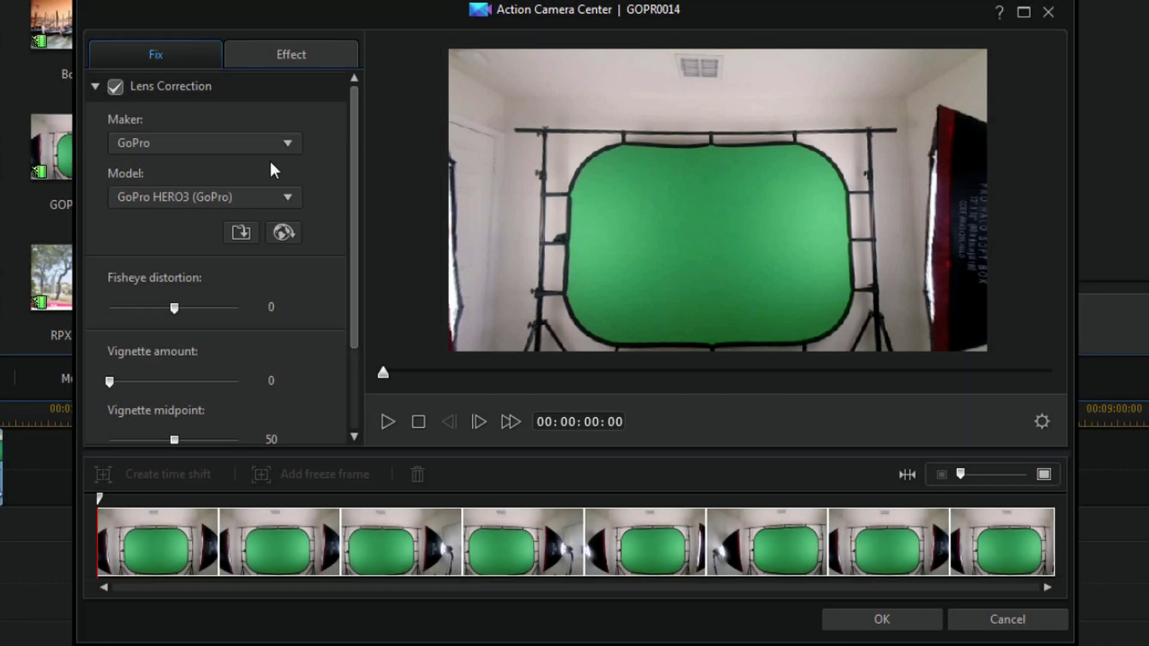
click(115, 87)
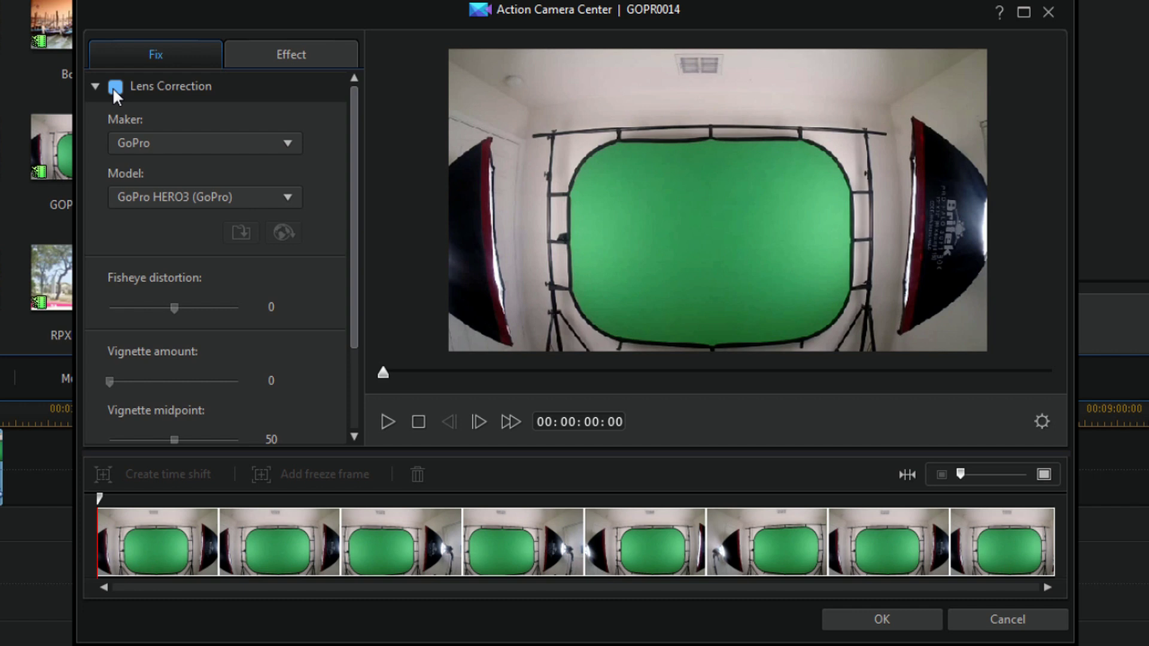
click(114, 86)
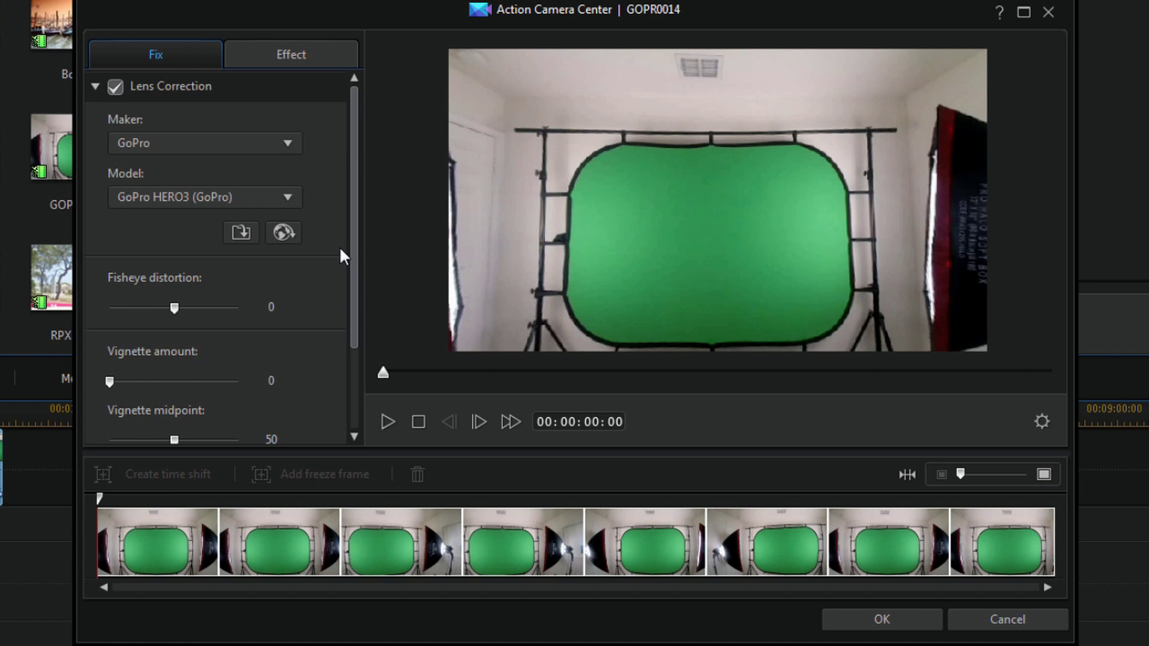
- Browse the camera Maker list and close it with GoPro still selected
click(286, 148)
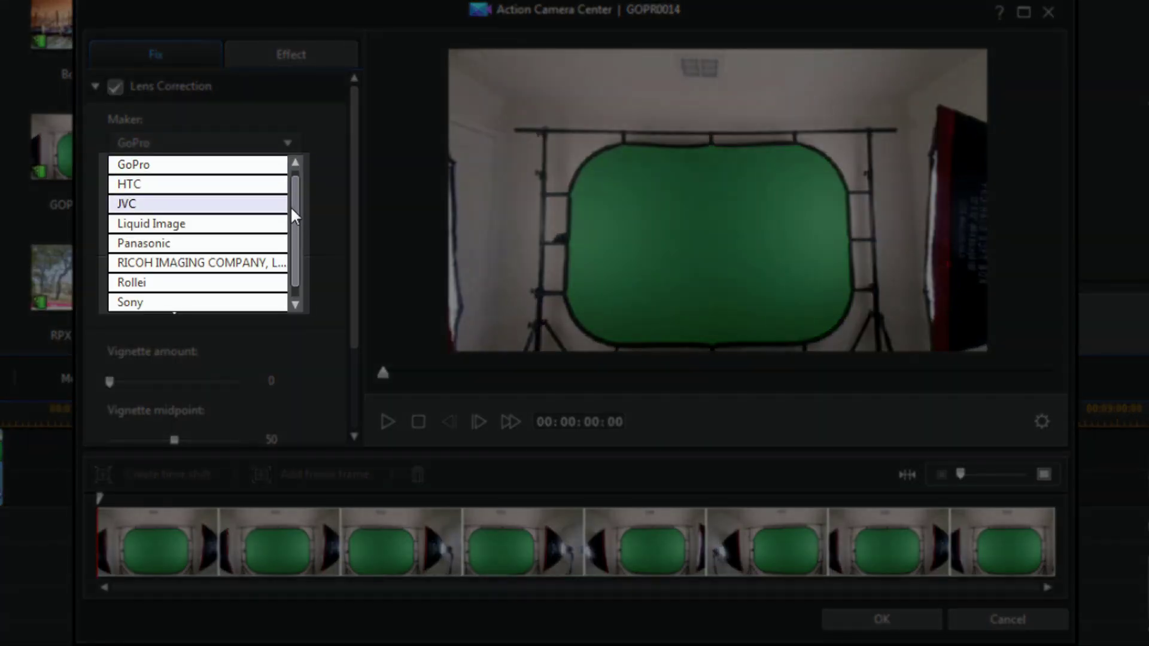
mouse_move(294, 215)
mouse_down()
mouse_move(295, 195)
mouse_move(293, 238)
mouse_up()
mouse_move(288, 238)
mouse_down()
mouse_move(281, 191)
mouse_move(290, 222)
mouse_up()
drag(290, 236, 329, 156)
click(338, 156)
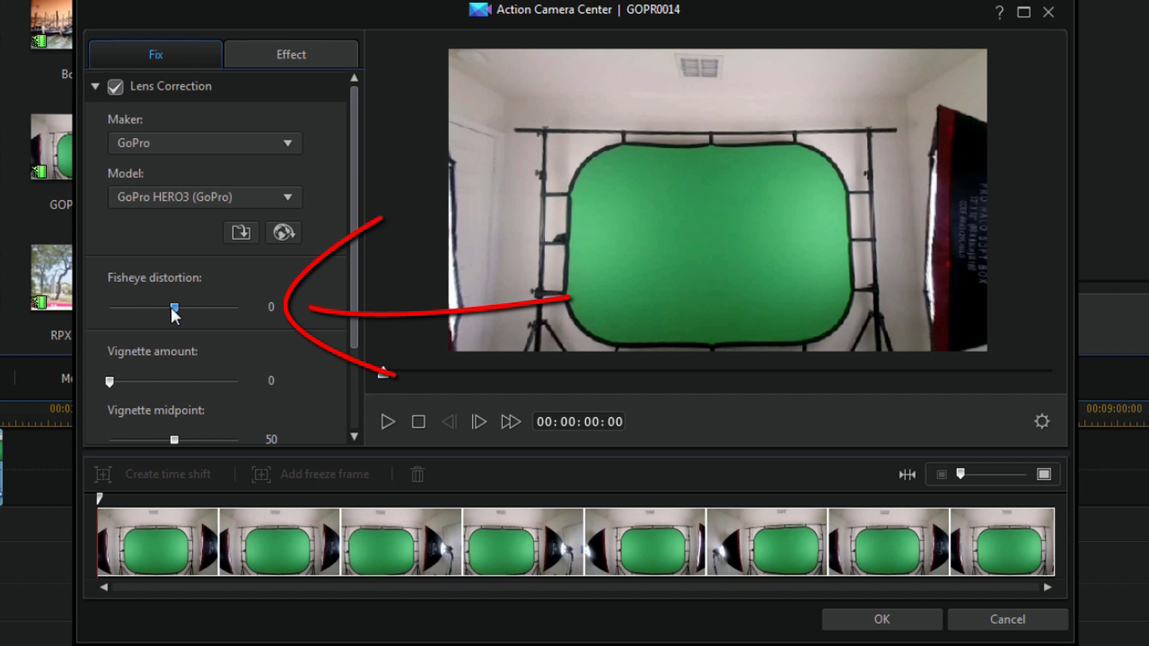
- Set the Fisheye distortion value to 0
mouse_move(172, 309)
mouse_down()
mouse_move(144, 317)
mouse_move(177, 324)
mouse_up()
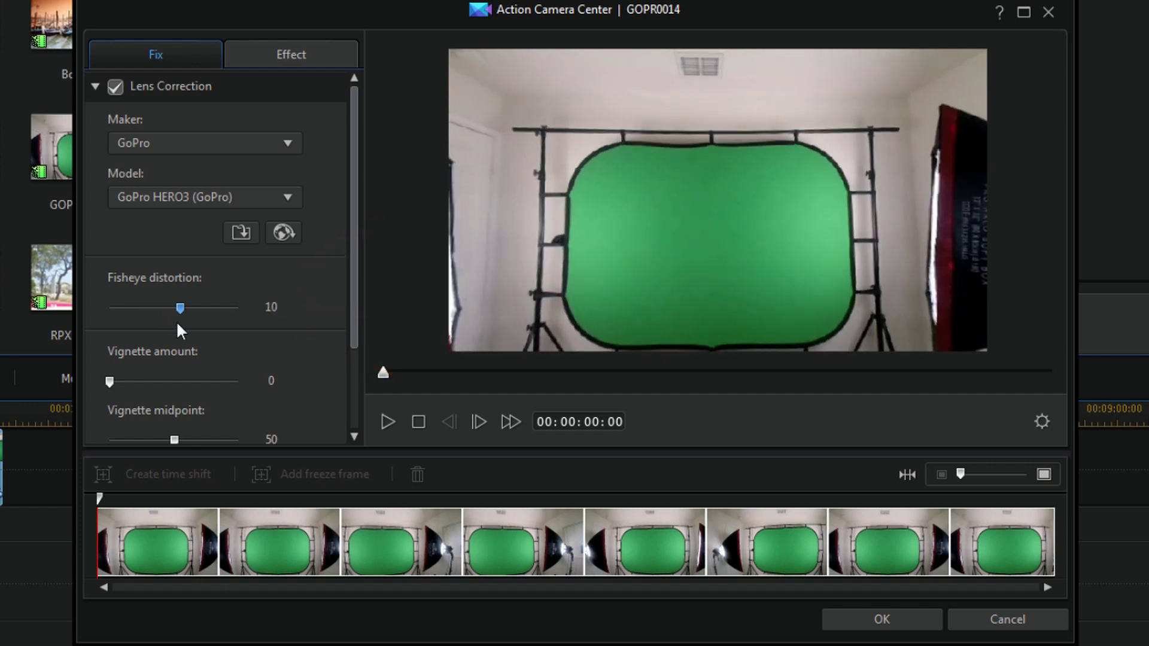
click(259, 304)
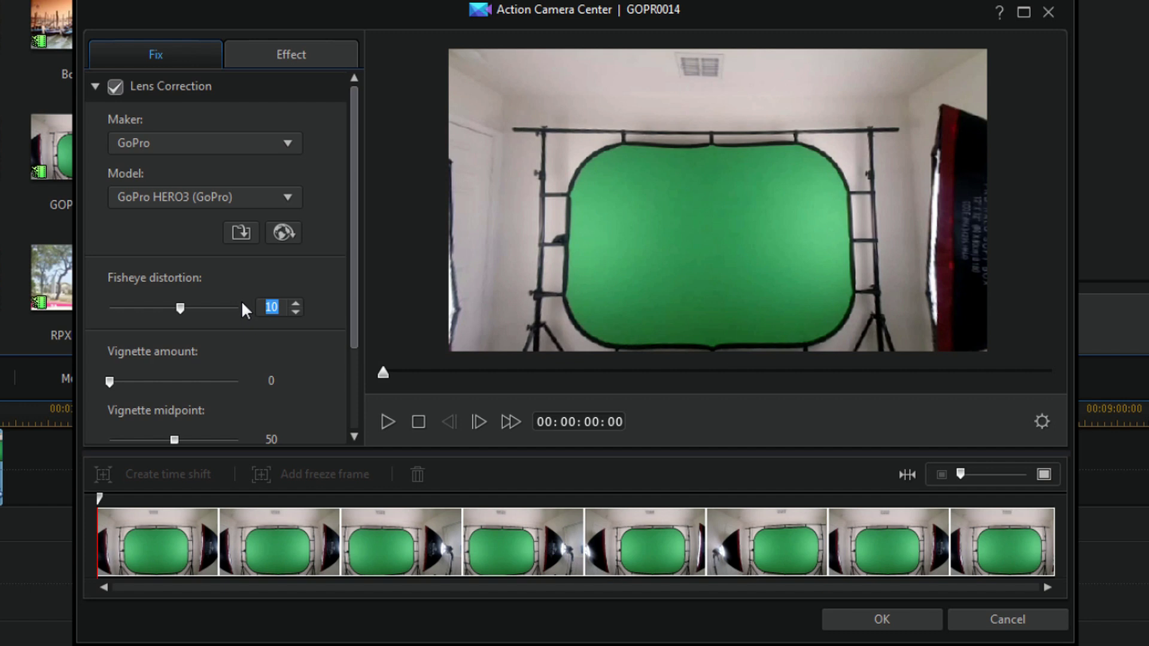
text(0)
key(Return)
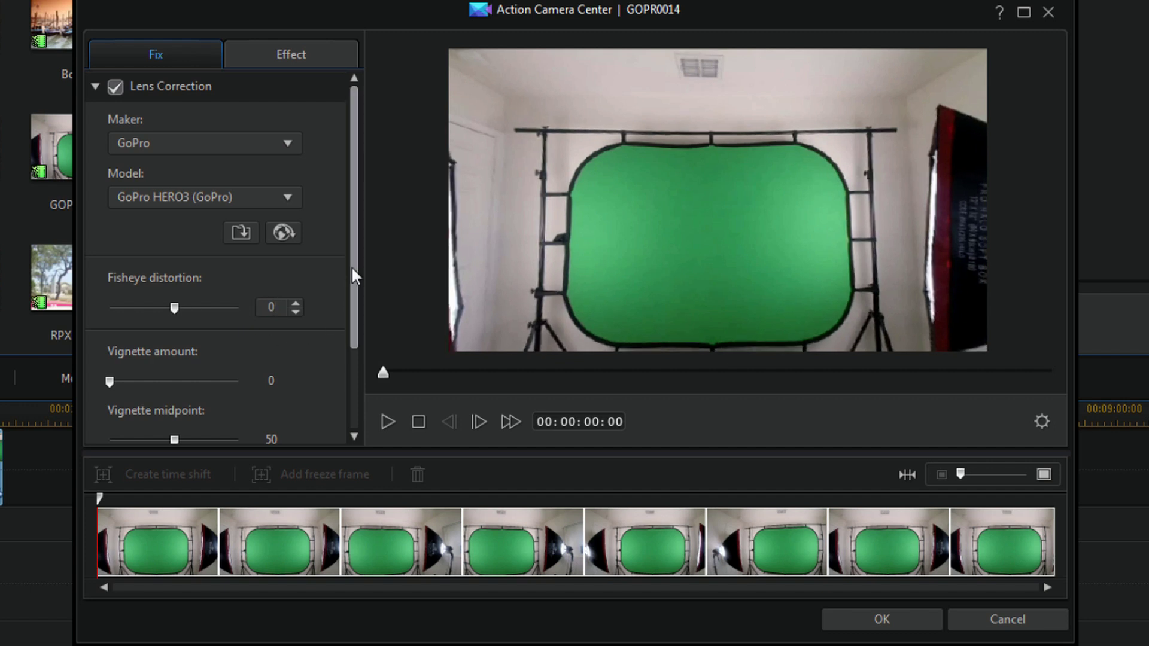
- Adjust the vignette amount, then collapse Lens Correction and expand Video Stabilizer
drag(351, 266, 342, 342)
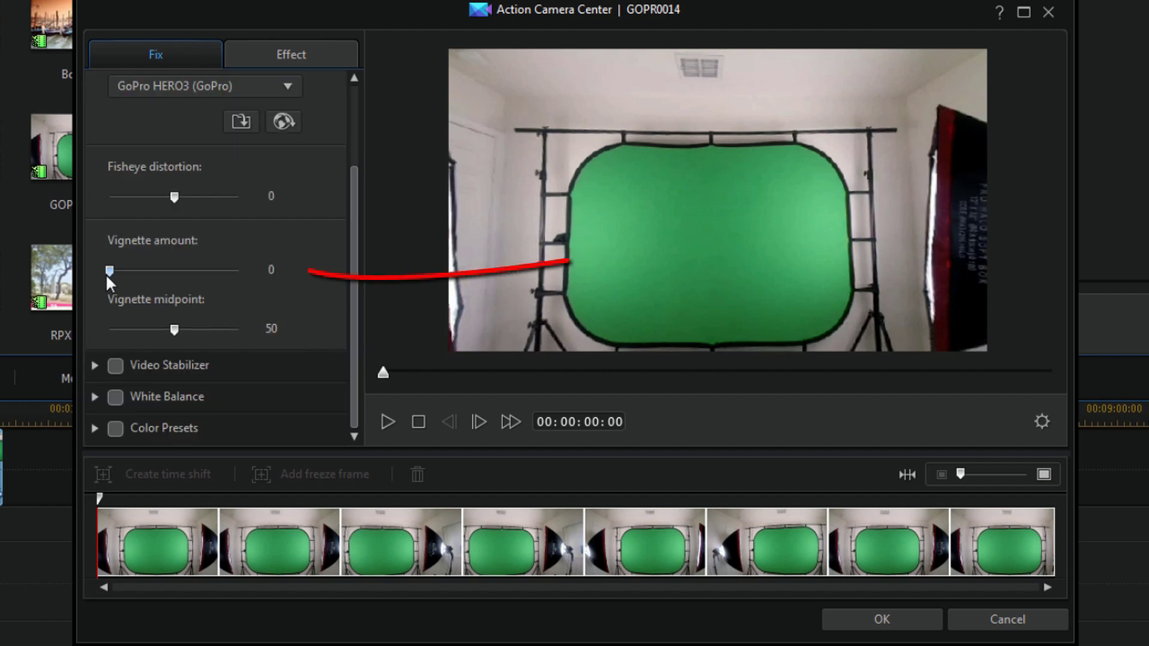
mouse_move(109, 269)
mouse_down()
mouse_move(218, 298)
mouse_move(171, 311)
mouse_move(98, 307)
mouse_up()
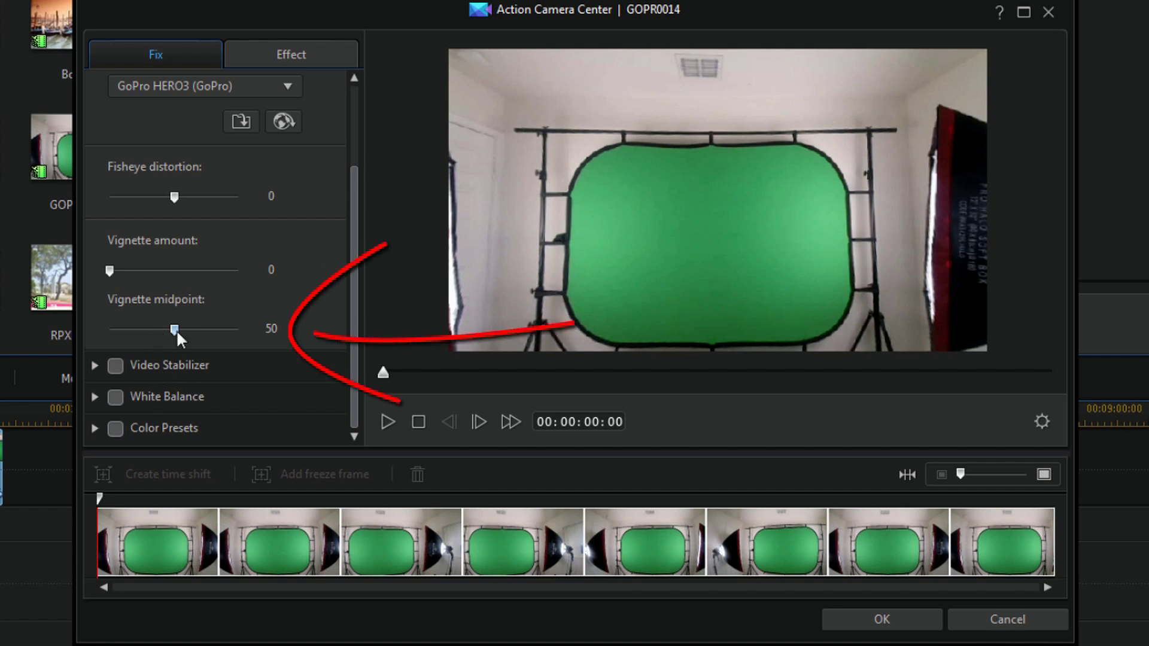
drag(357, 303, 358, 195)
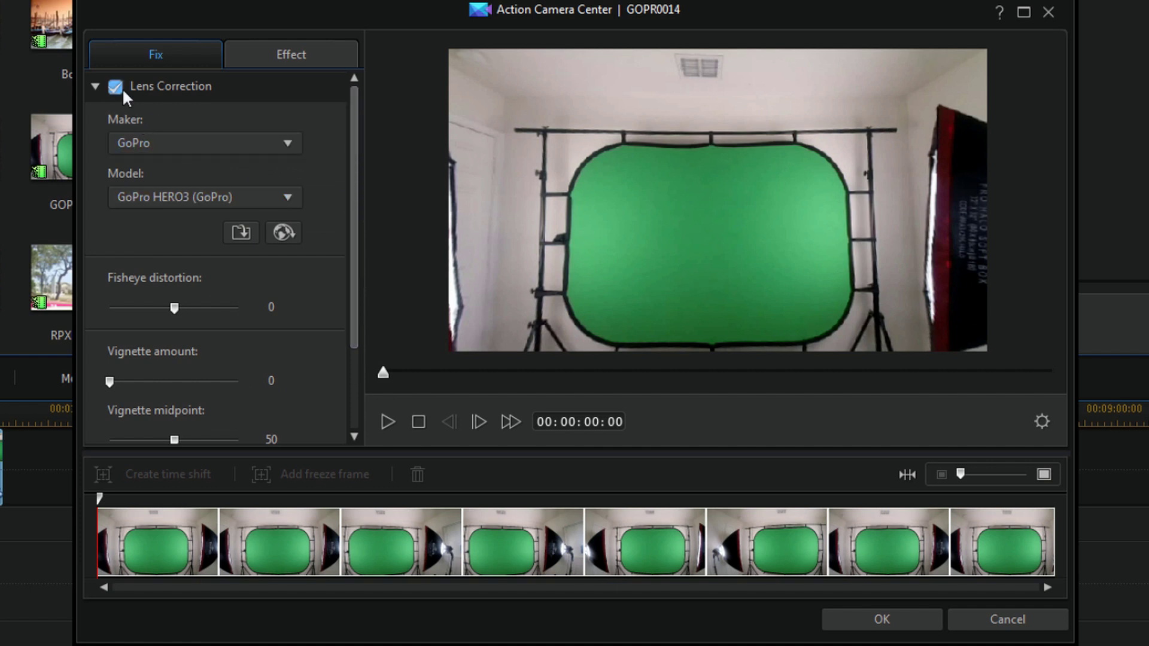
click(95, 87)
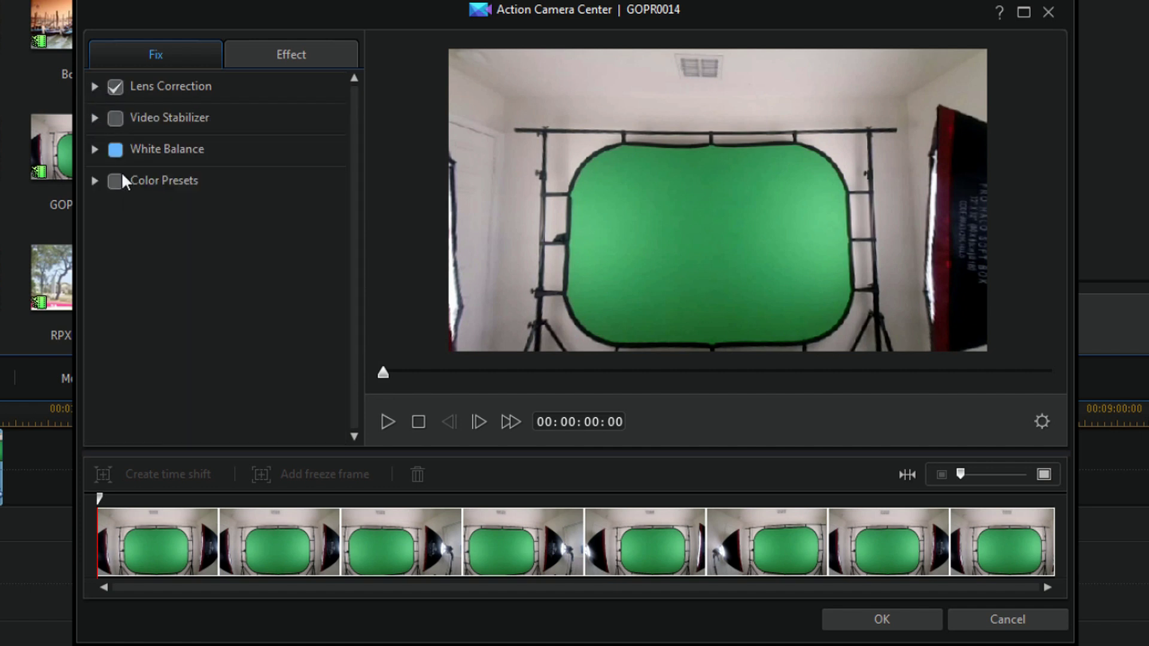
click(95, 119)
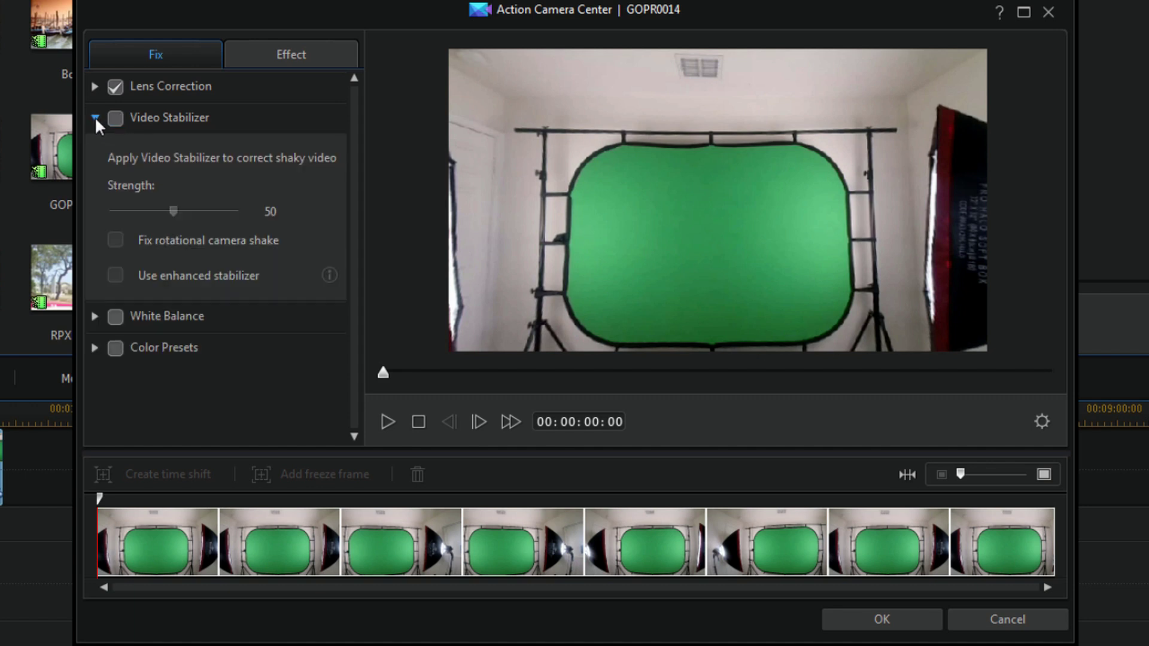
- Accept GOPR0014's corrections with OK, then play and select the RPXD0001 timeline clip
click(94, 117)
click(882, 619)
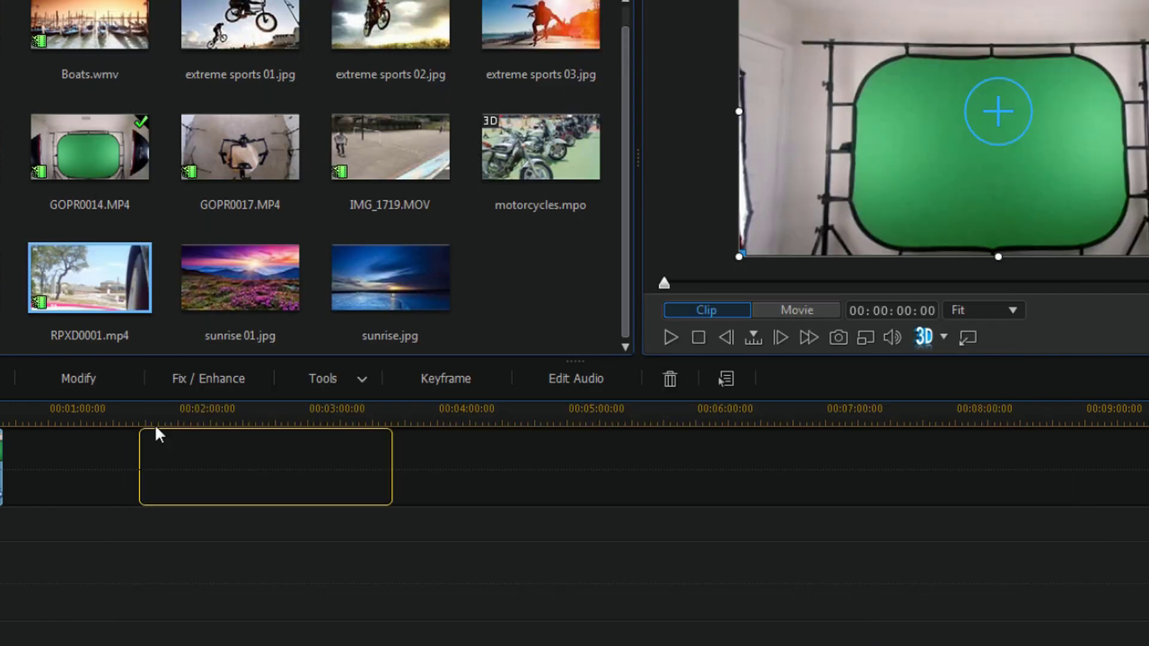
click(670, 334)
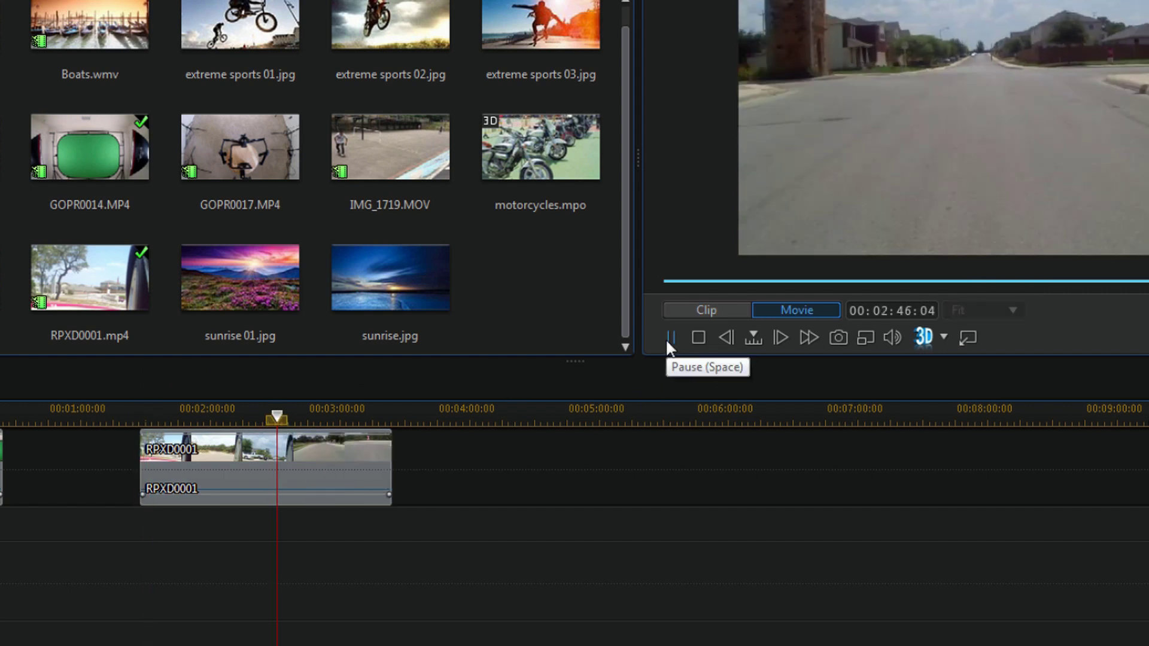
click(187, 467)
- Open RPXD0001 in Action Camera Center and try Video Stabilizer at strength 50, then switch it off
click(341, 377)
click(371, 448)
click(115, 119)
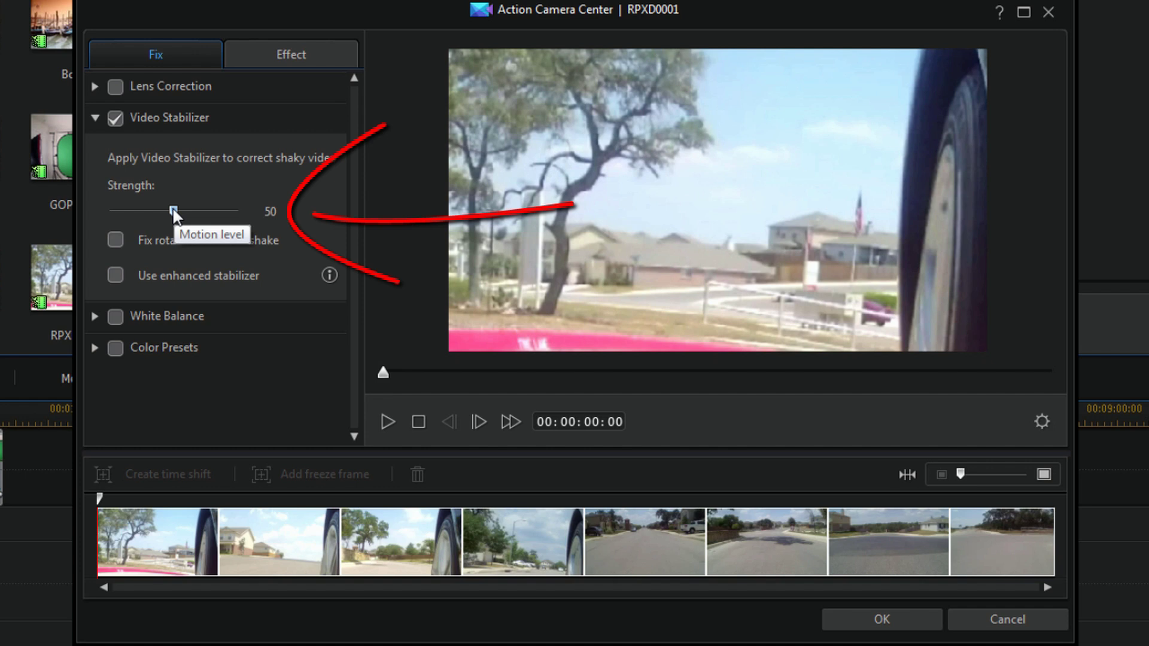
mouse_move(173, 210)
mouse_down()
mouse_move(207, 210)
mouse_move(156, 206)
mouse_move(171, 213)
mouse_up()
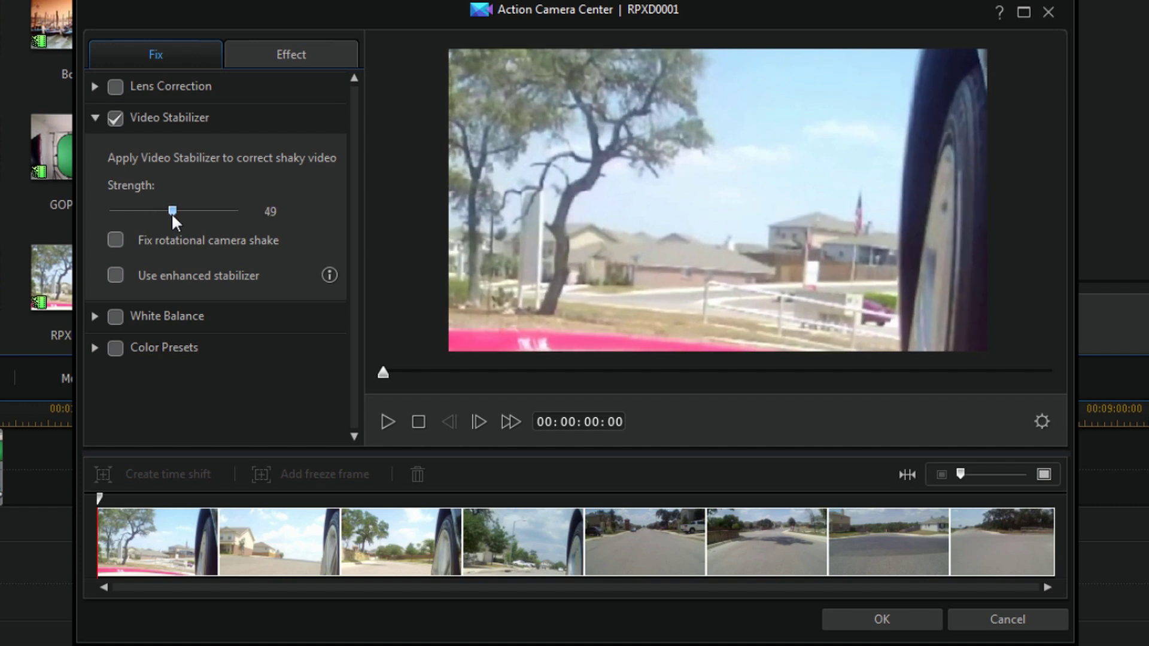
click(301, 207)
click(111, 120)
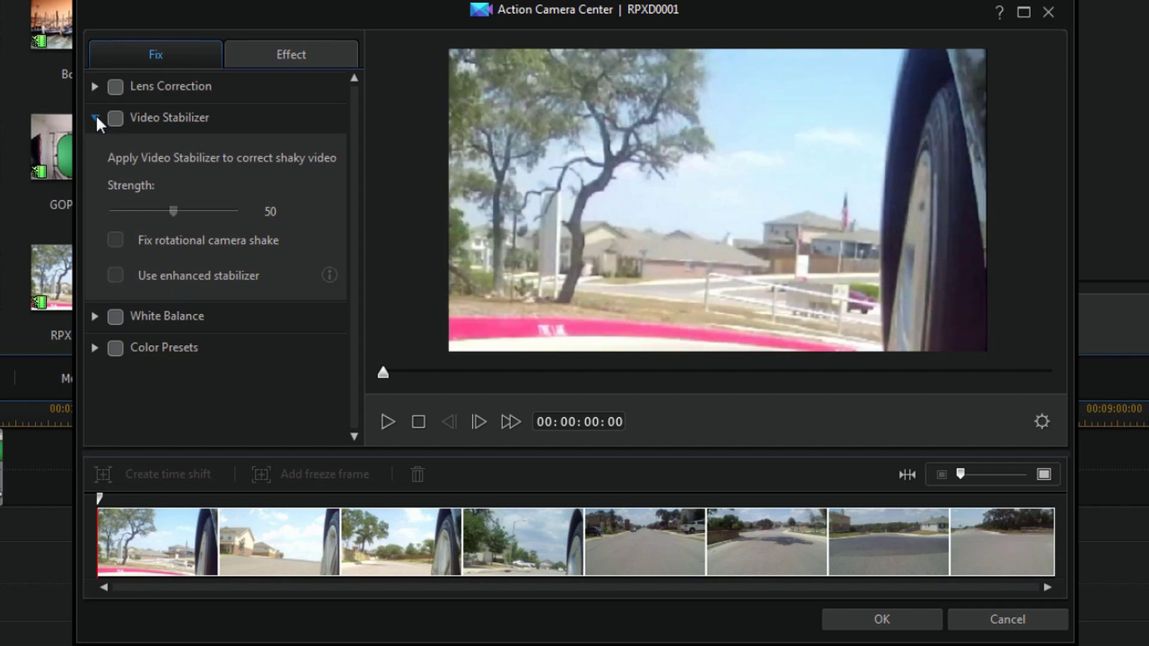
- Collapse Video Stabilizer and try White Balance, leaving it off and collapsed
click(95, 114)
click(95, 149)
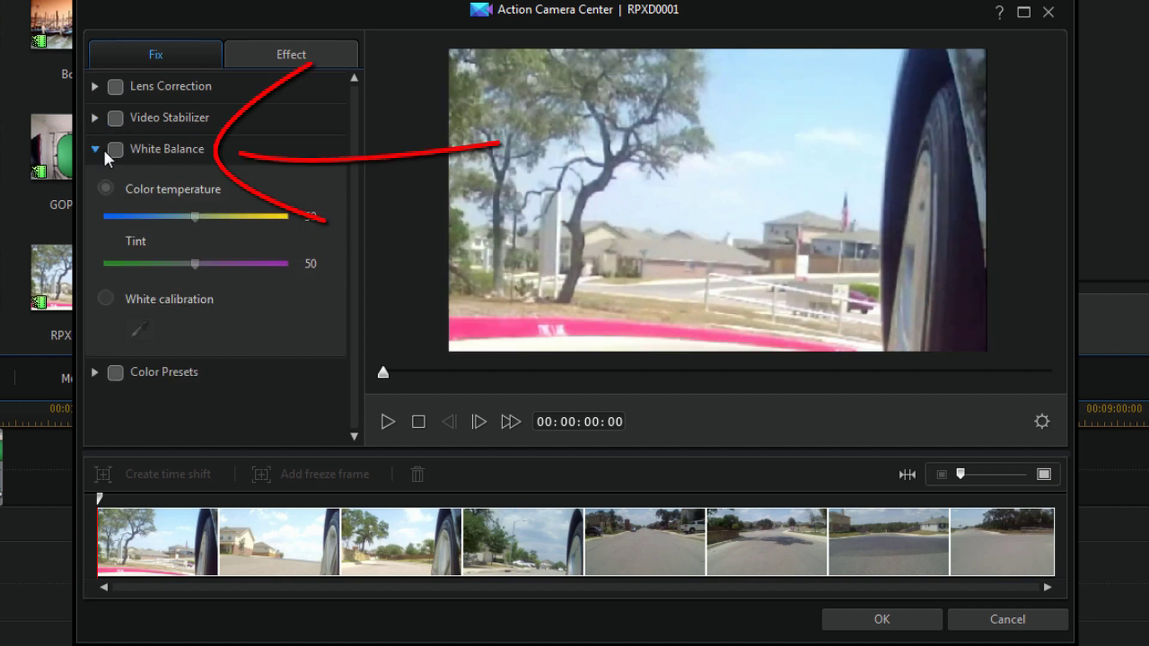
click(110, 151)
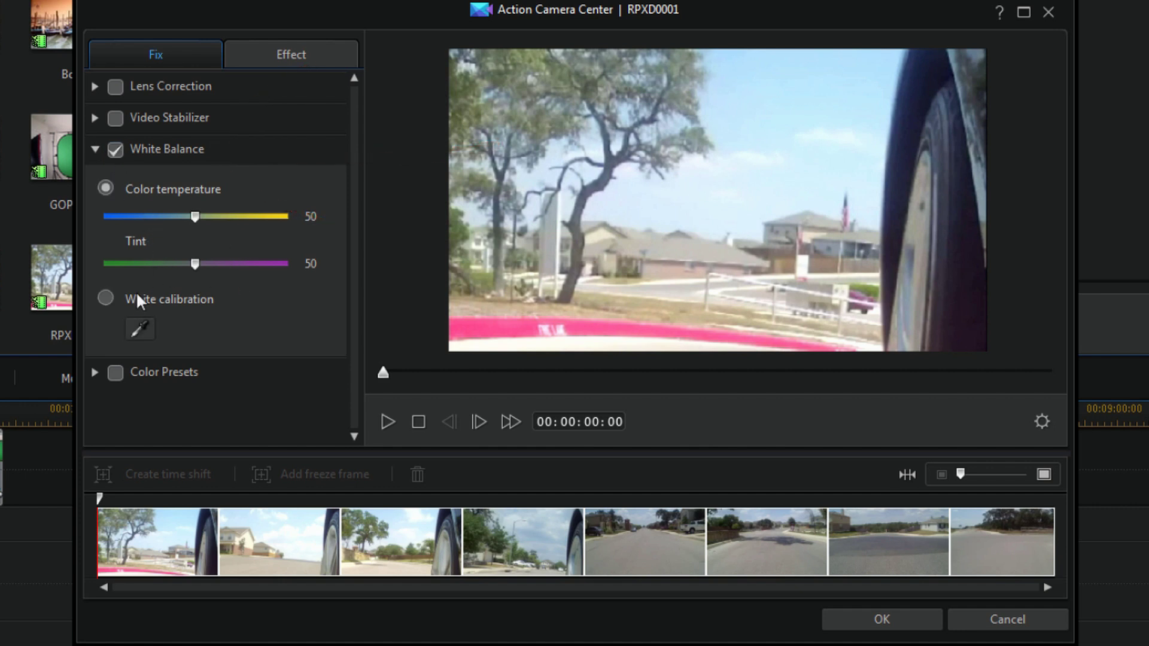
click(115, 149)
click(94, 149)
- Toggle Color Presets, collapse that section, and close Action Camera Center with OK
click(94, 181)
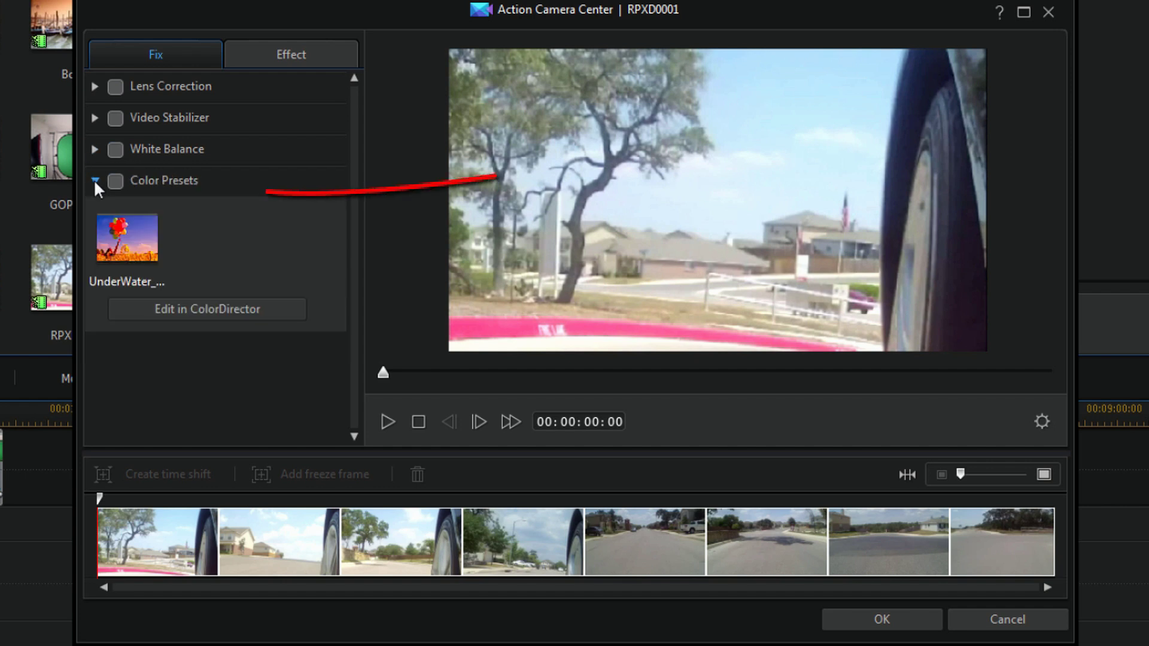
click(117, 181)
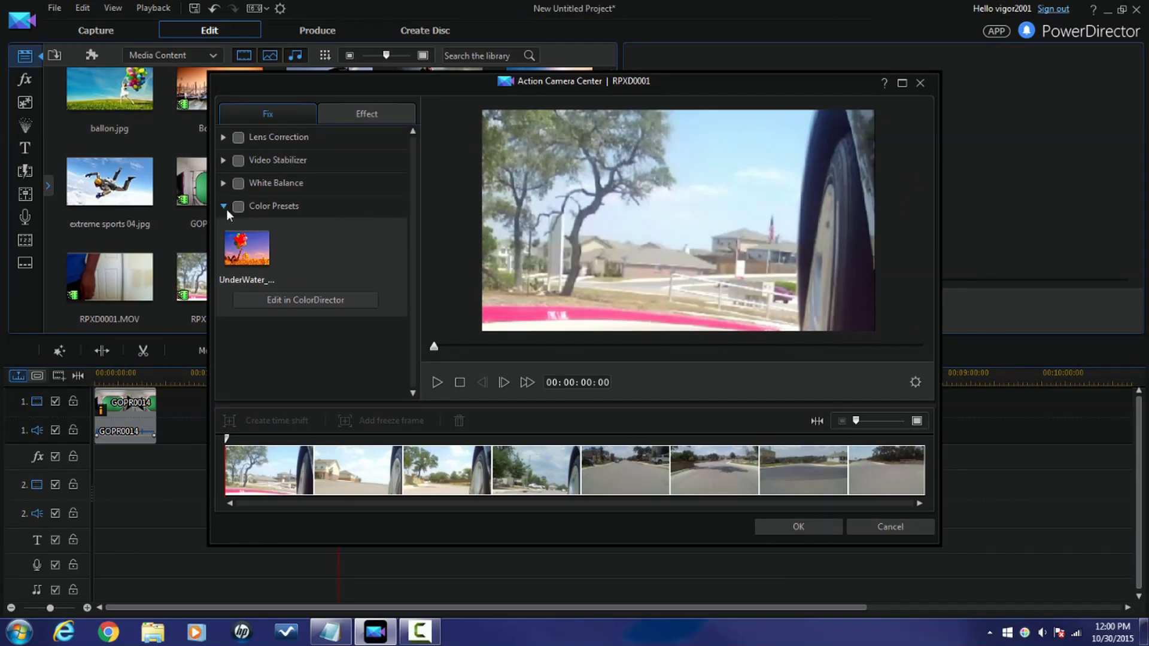
click(224, 207)
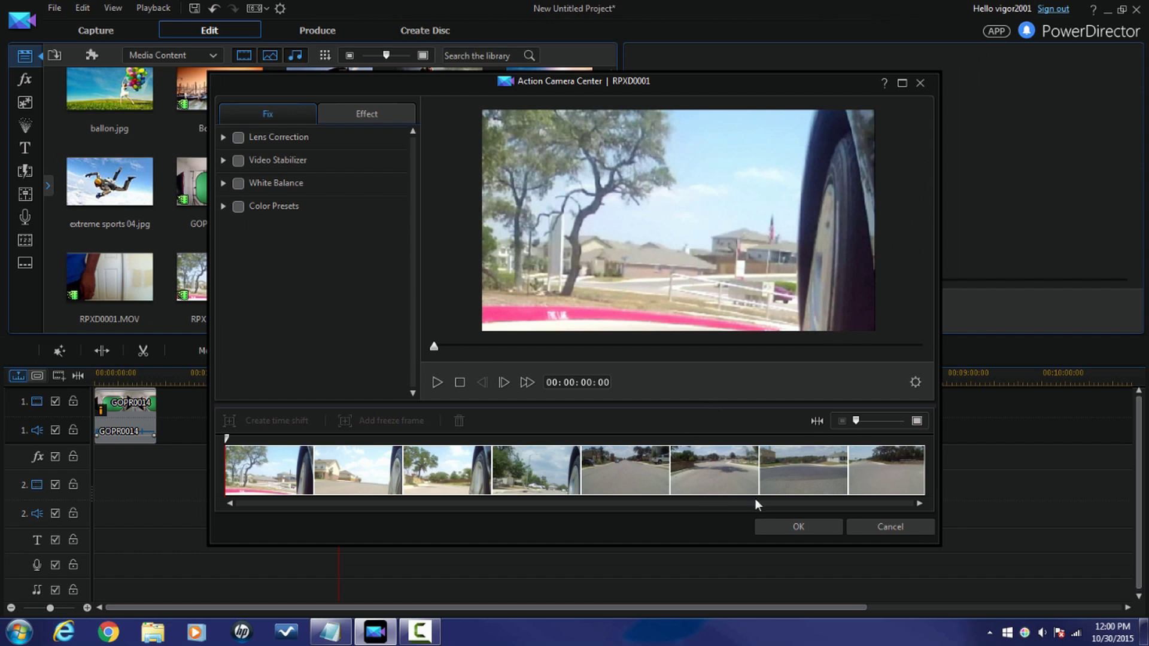
click(789, 521)
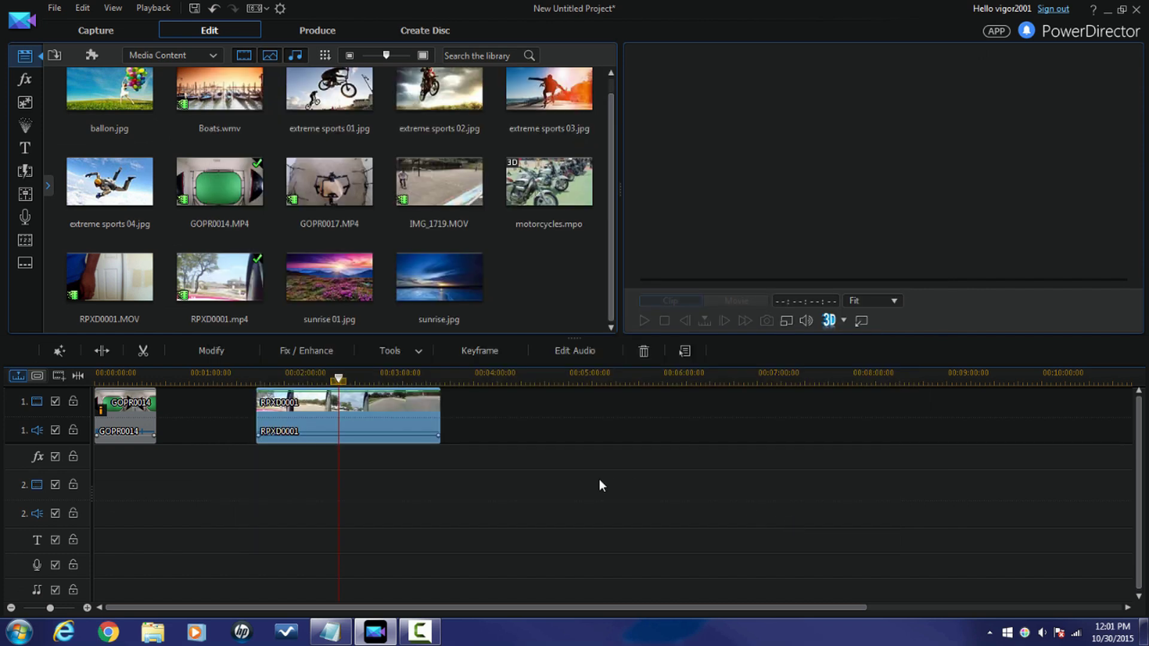